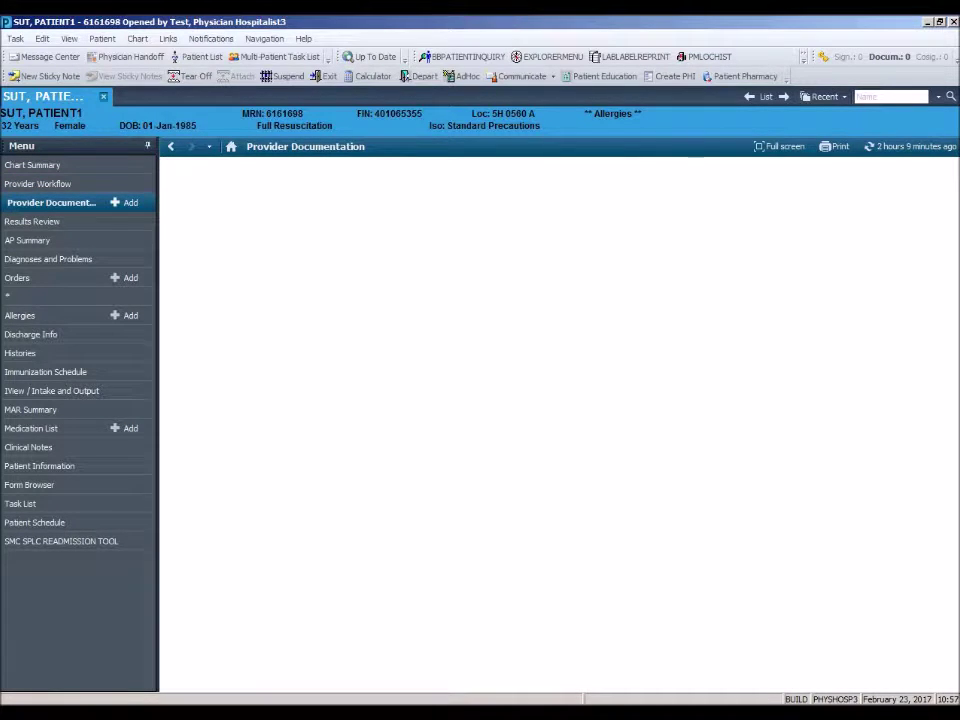
# - Start a new Provider Documentation note with note type History & Physical
pyautogui.click(129, 203)
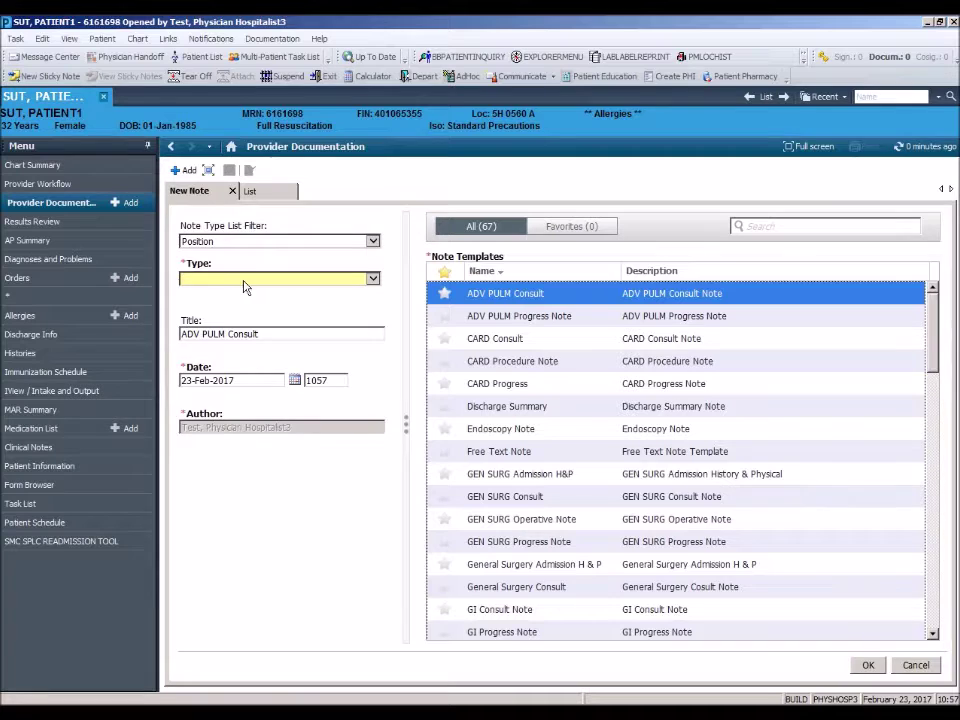
pyautogui.click(371, 280)
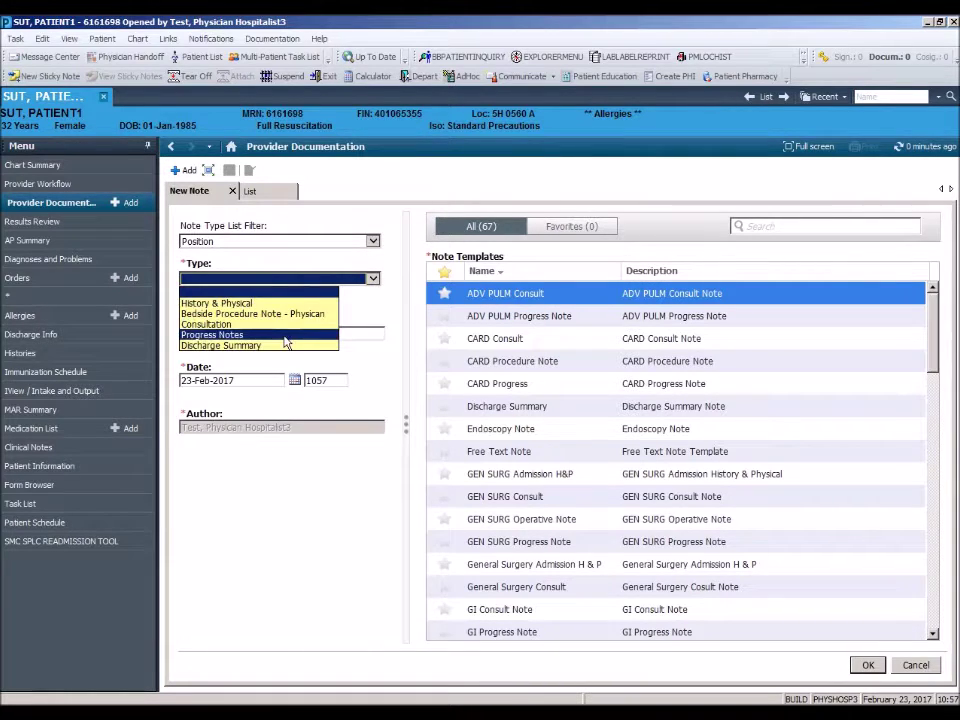
pyautogui.click(285, 306)
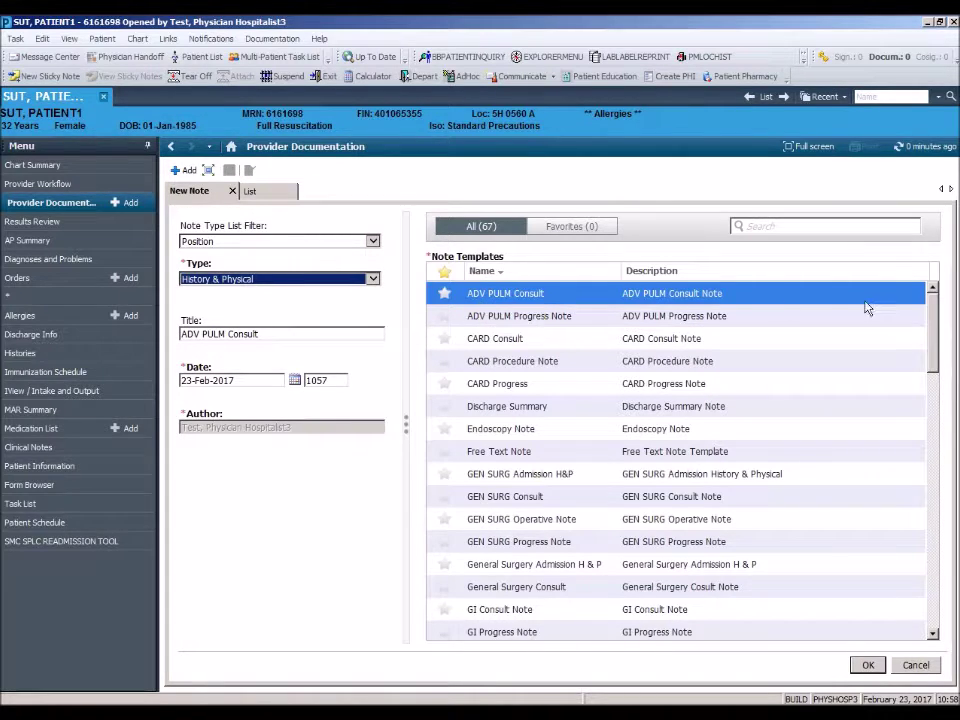
# - Star MED Admission H&P and Free Text Note as favorites, then list Favorites (2) only
pyautogui.moveTo(931, 312); pyautogui.dragTo(933, 405)
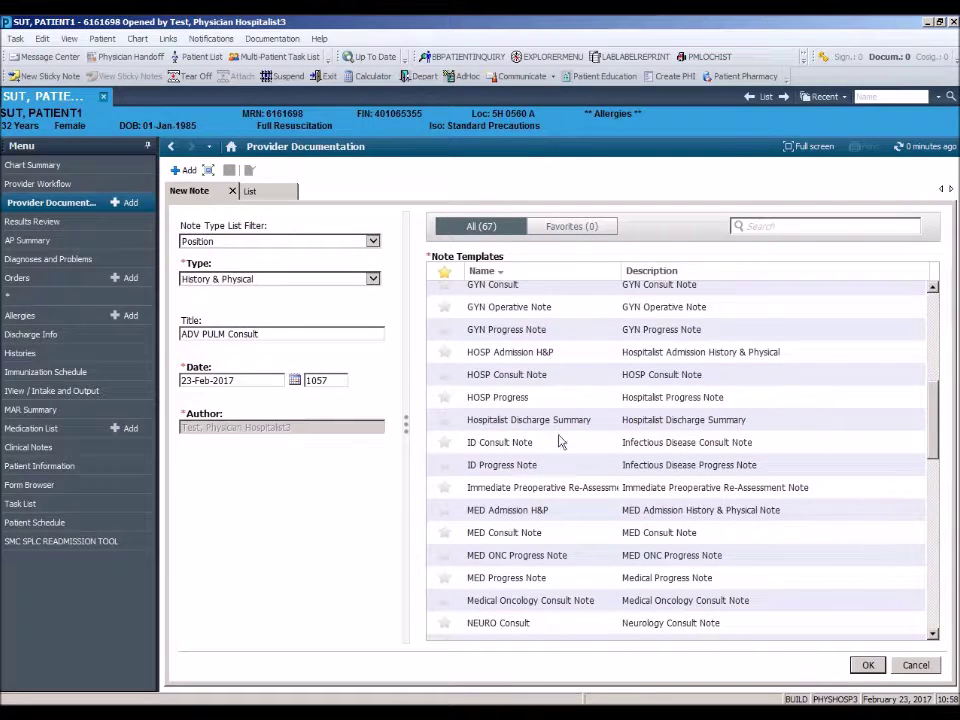
pyautogui.click(445, 518)
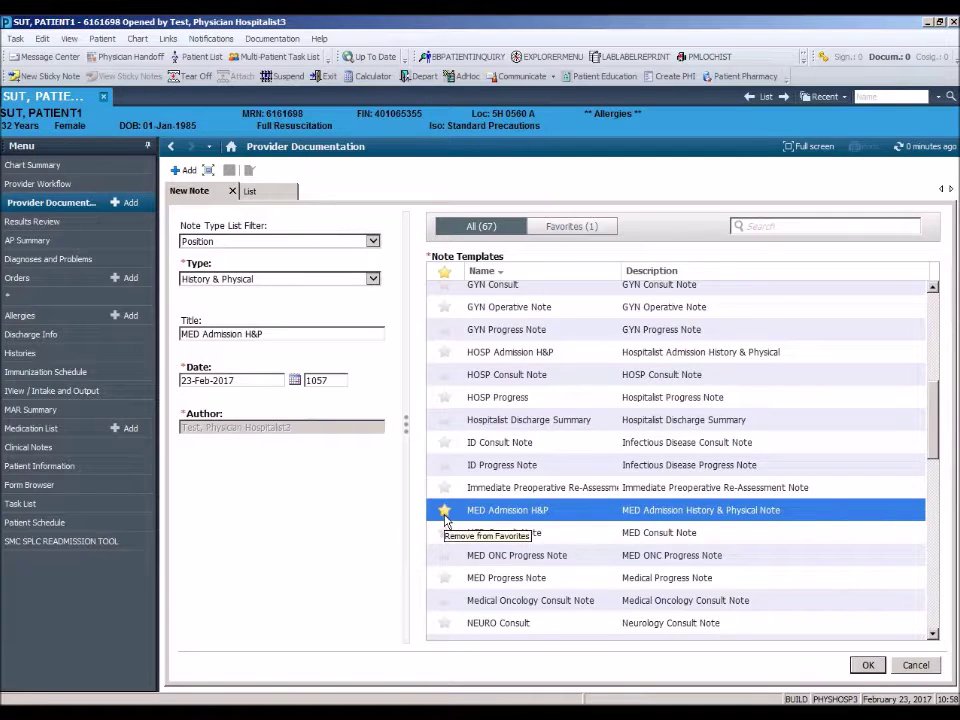
pyautogui.scroll(3, 445, 518)
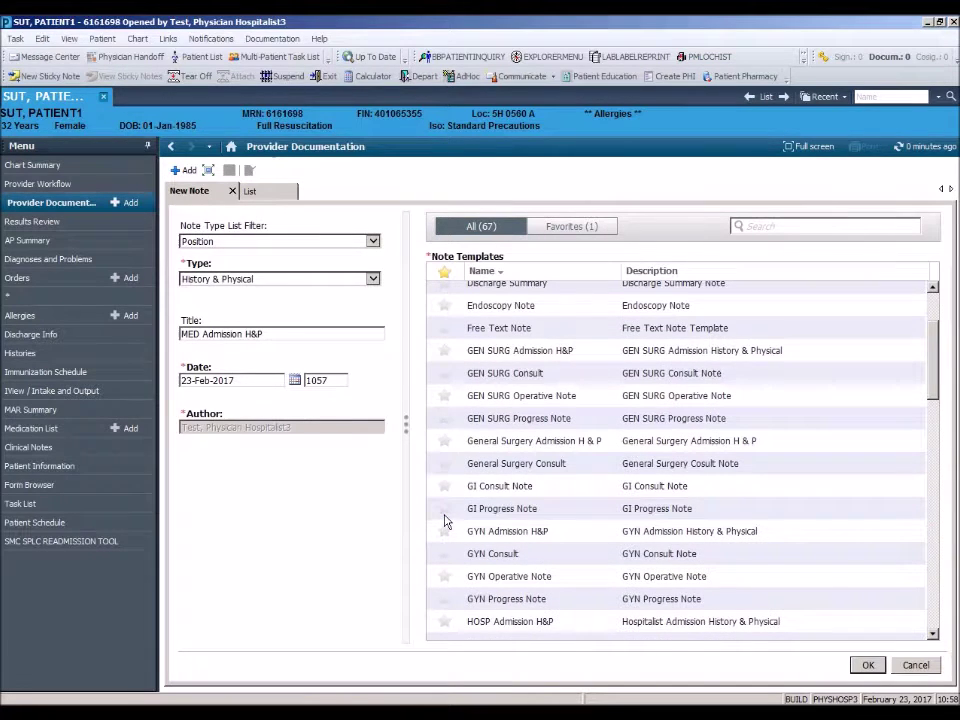
pyautogui.click(445, 329)
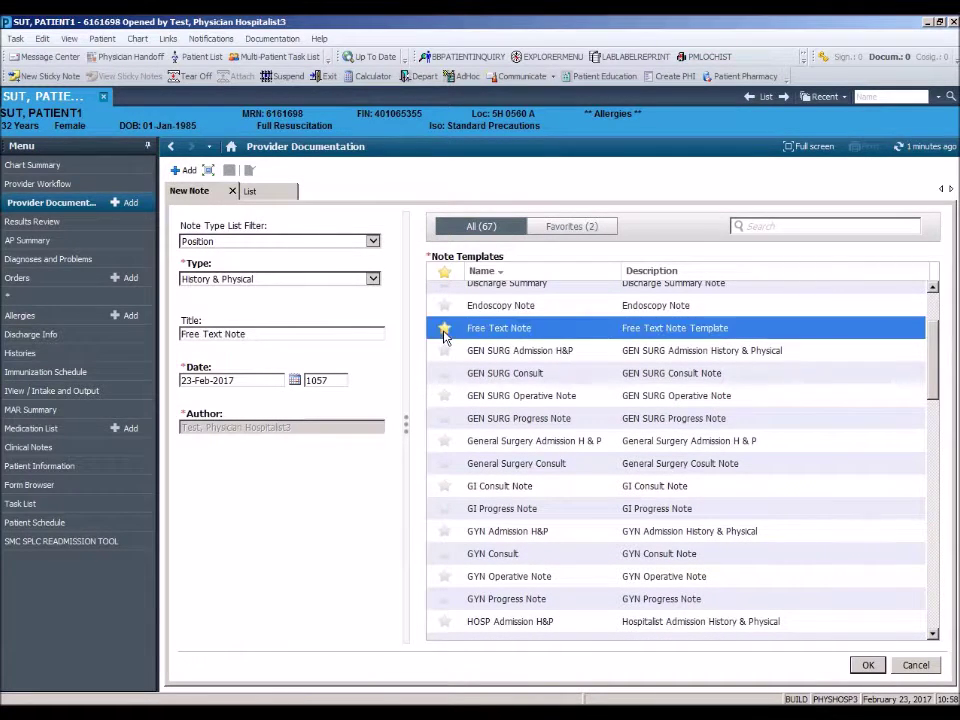
pyautogui.click(553, 230)
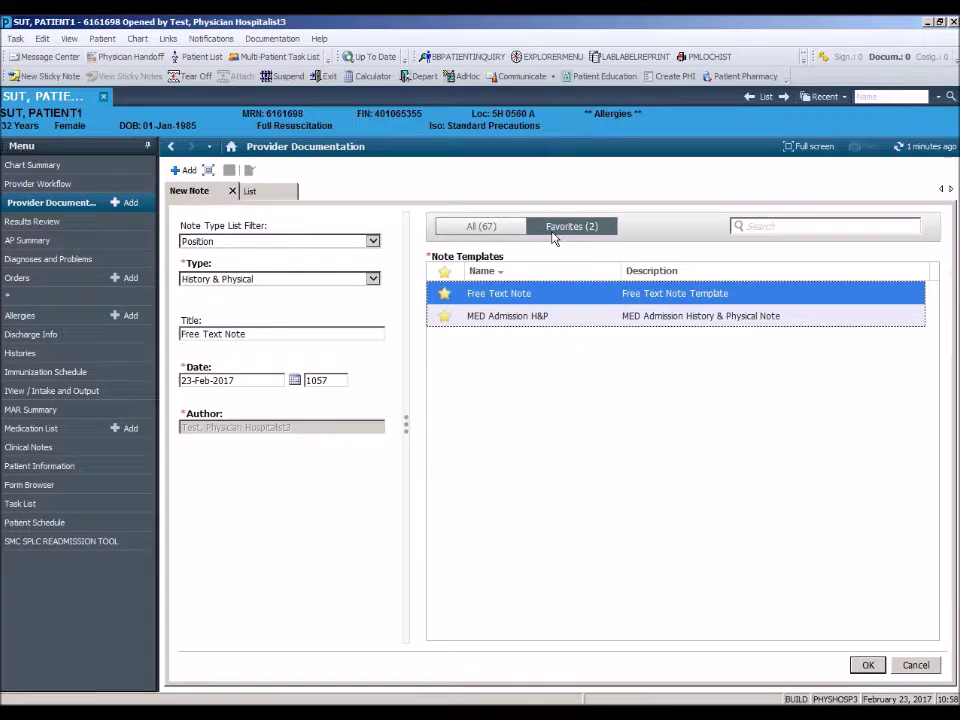
# - Choose the MED Admission H&P template, retitle the note 'MED Admission H&P', and confirm
pyautogui.click(510, 320)
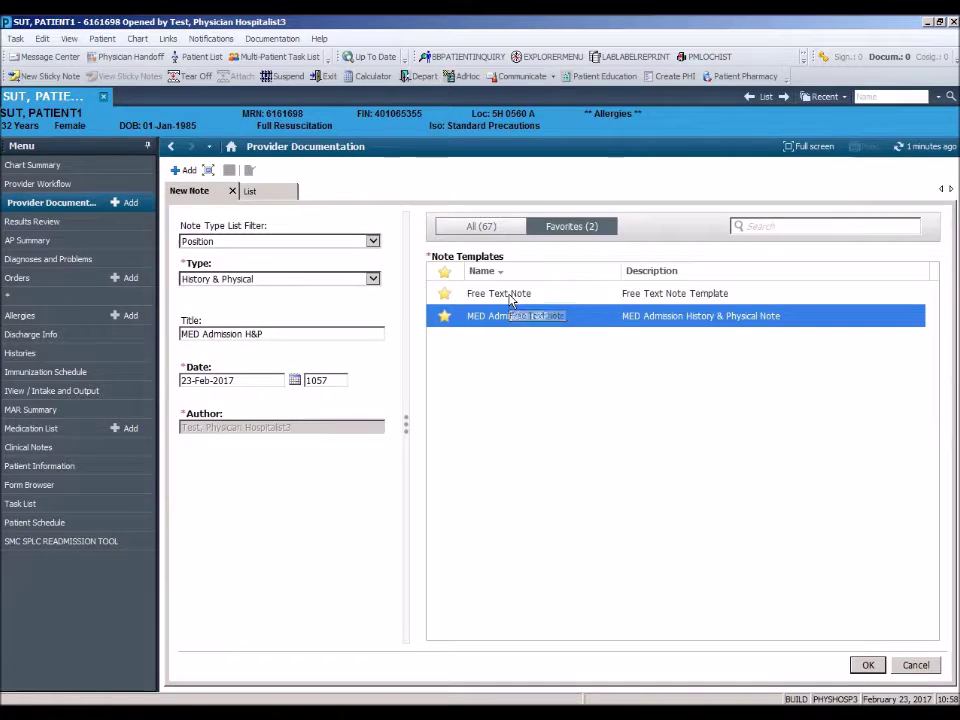
pyautogui.click(509, 298)
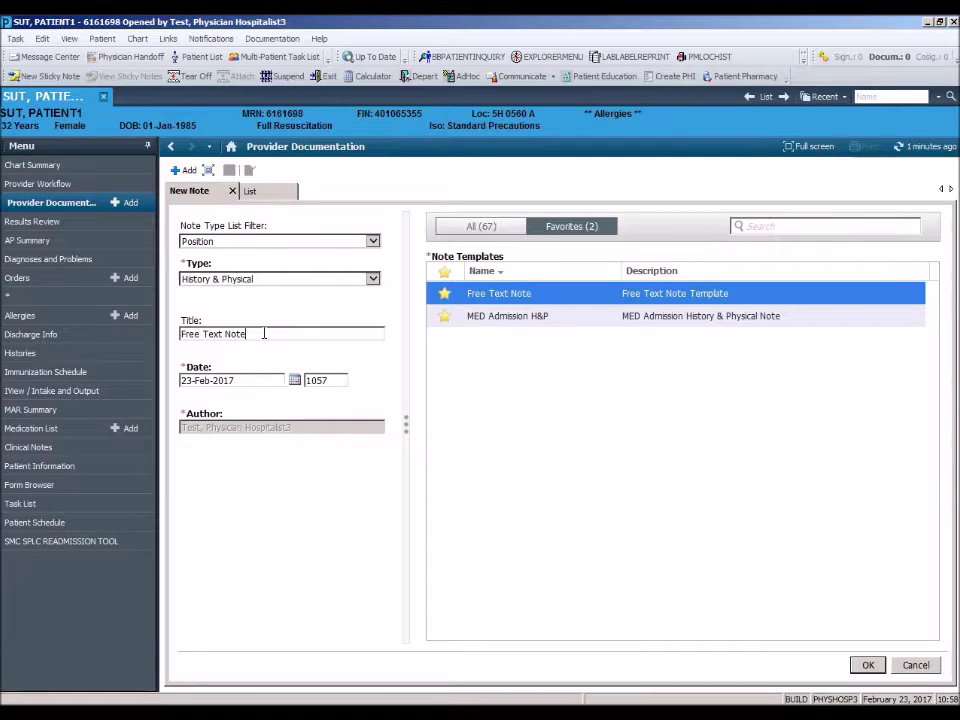
pyautogui.moveTo(293, 333); pyautogui.dragTo(176, 336)
pyautogui.press('BackSpace')
pyautogui.write('MED Admission H&P')
pyautogui.click(492, 320)
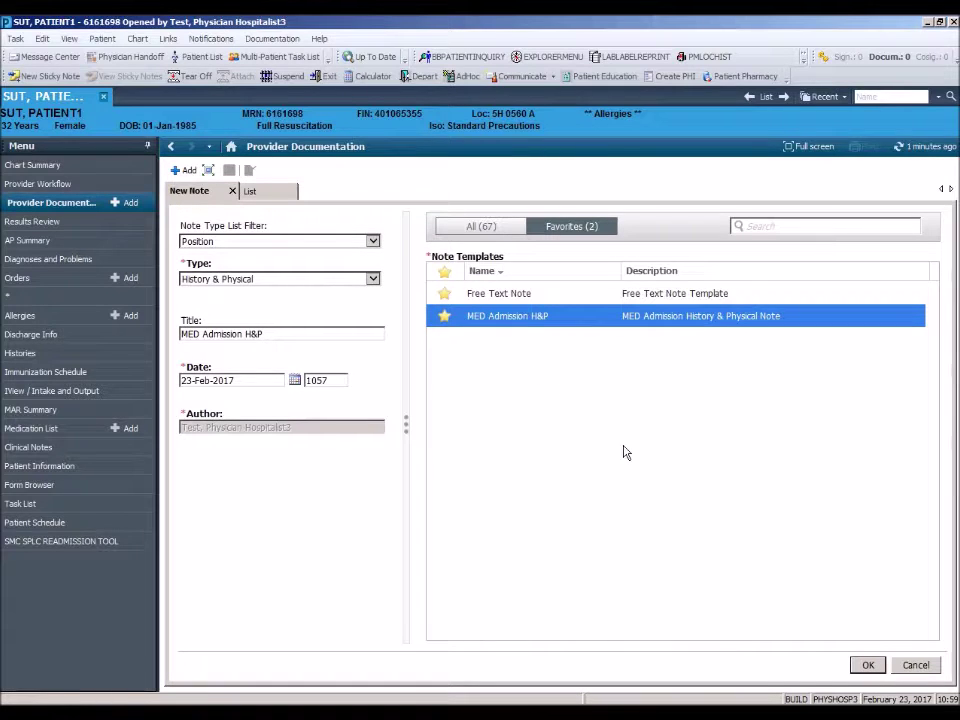
pyautogui.click(867, 665)
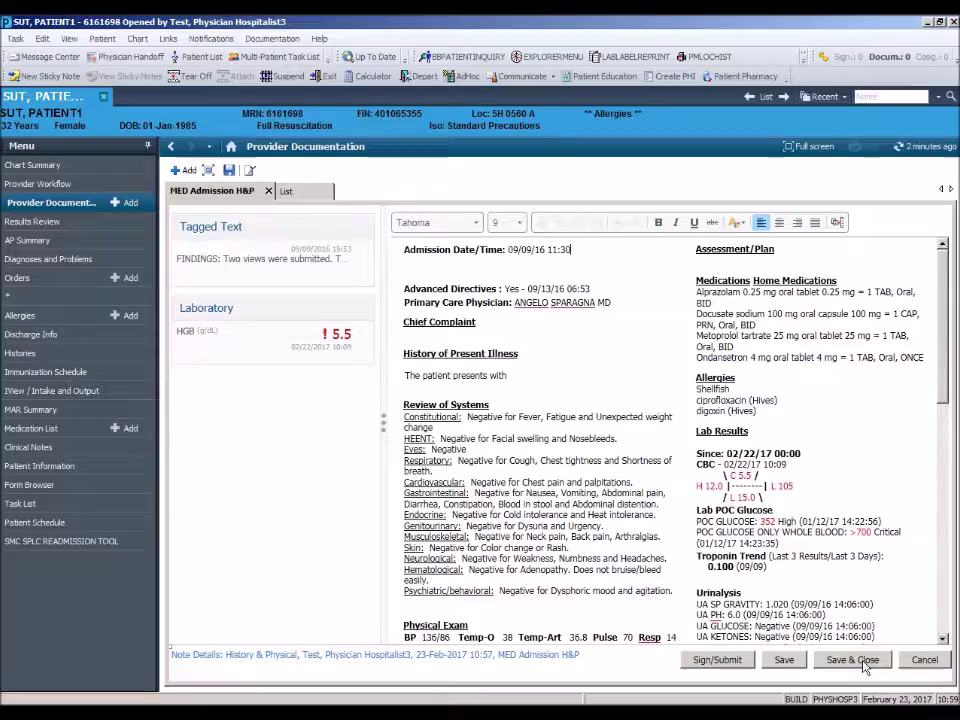
pyautogui.scroll(-3, 947, 453)
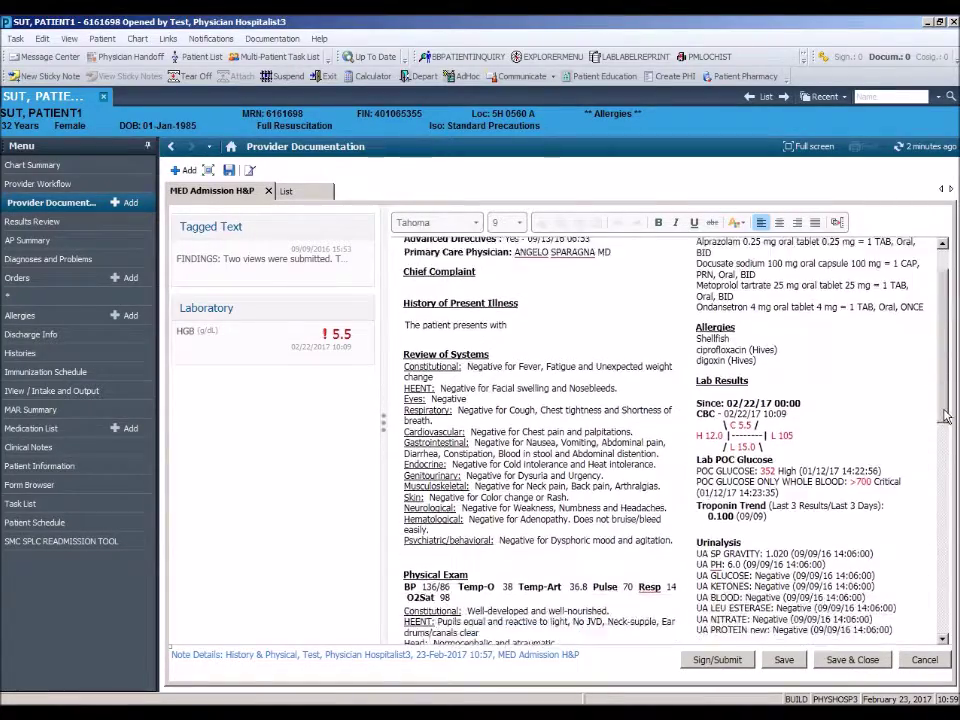
pyautogui.moveTo(947, 453); pyautogui.dragTo(948, 514)
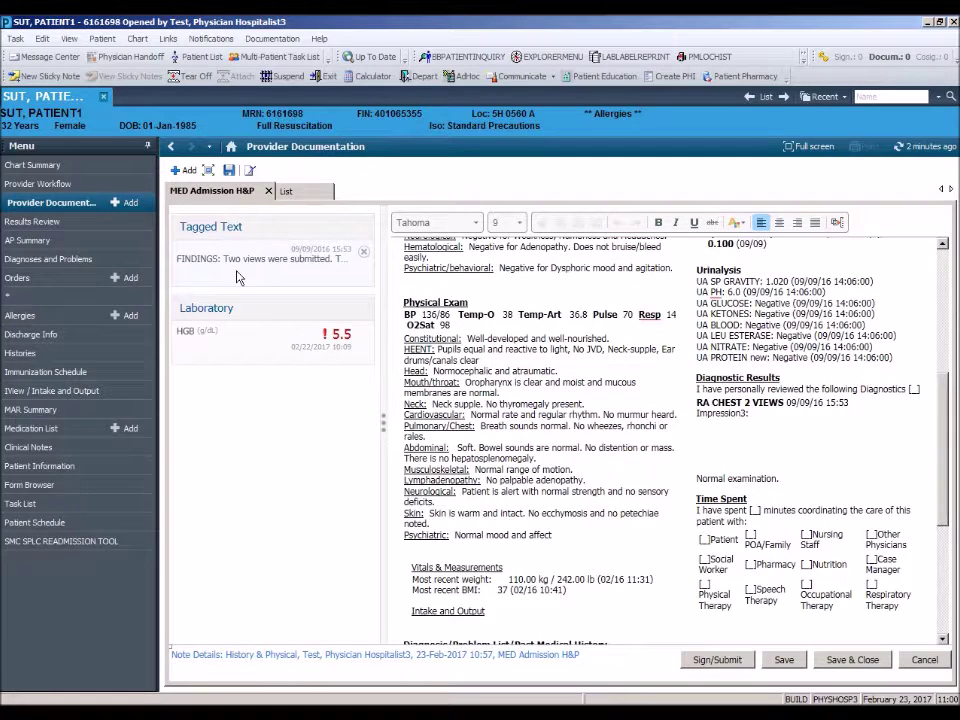
# - Drop the tagged chest X-ray FINDINGS into Diagnostic Results and review the note's end
pyautogui.moveTo(237, 277); pyautogui.dragTo(733, 467)
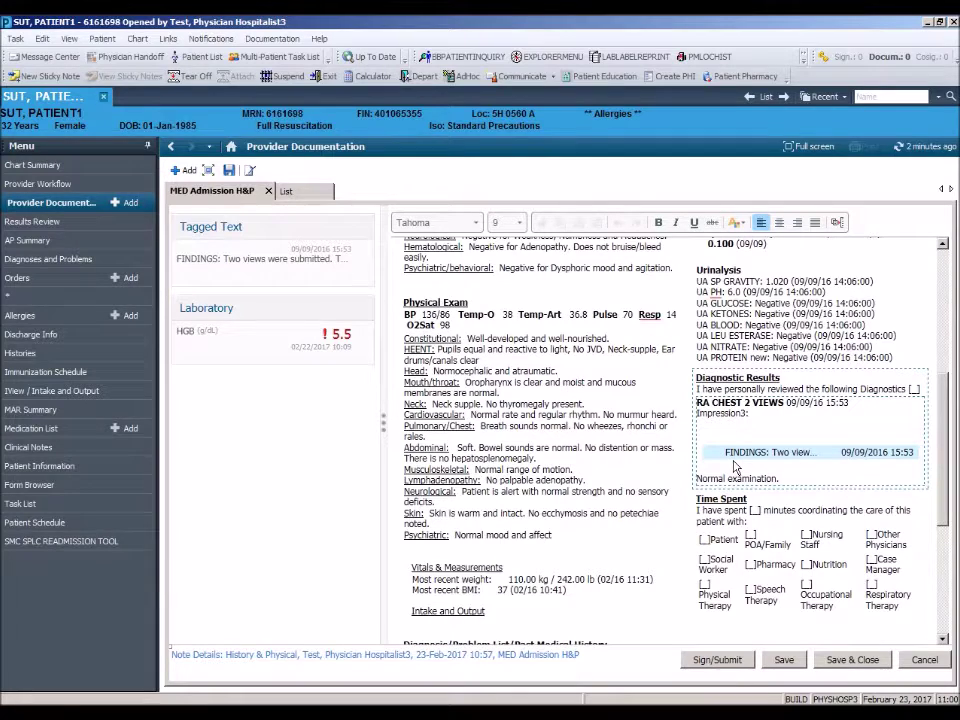
pyautogui.moveTo(733, 467); pyautogui.dragTo(733, 467)
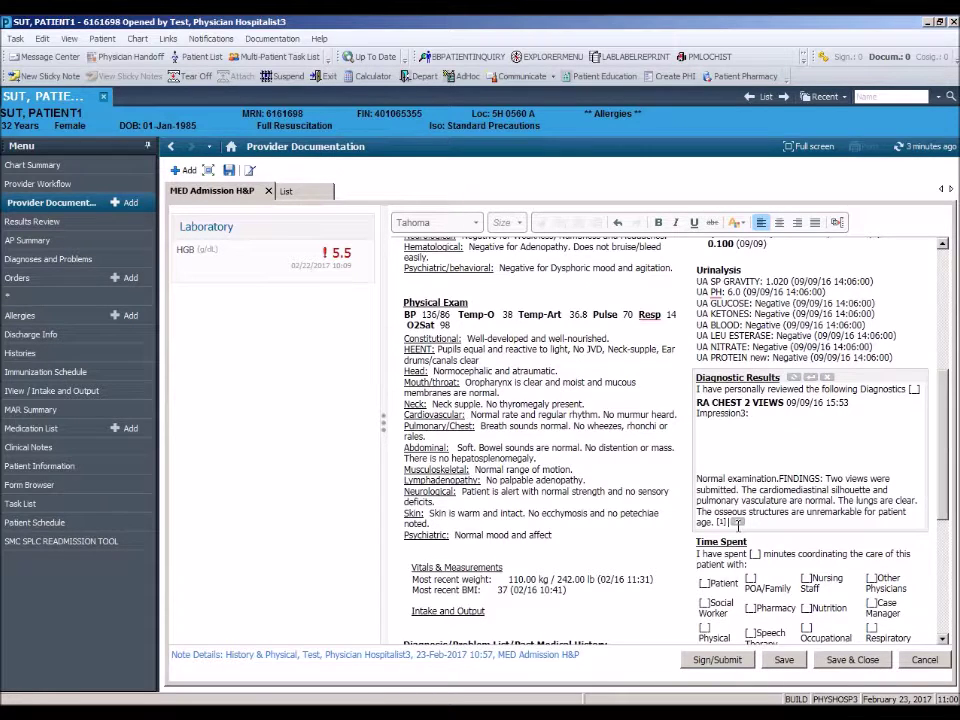
pyautogui.scroll(-5, 738, 523)
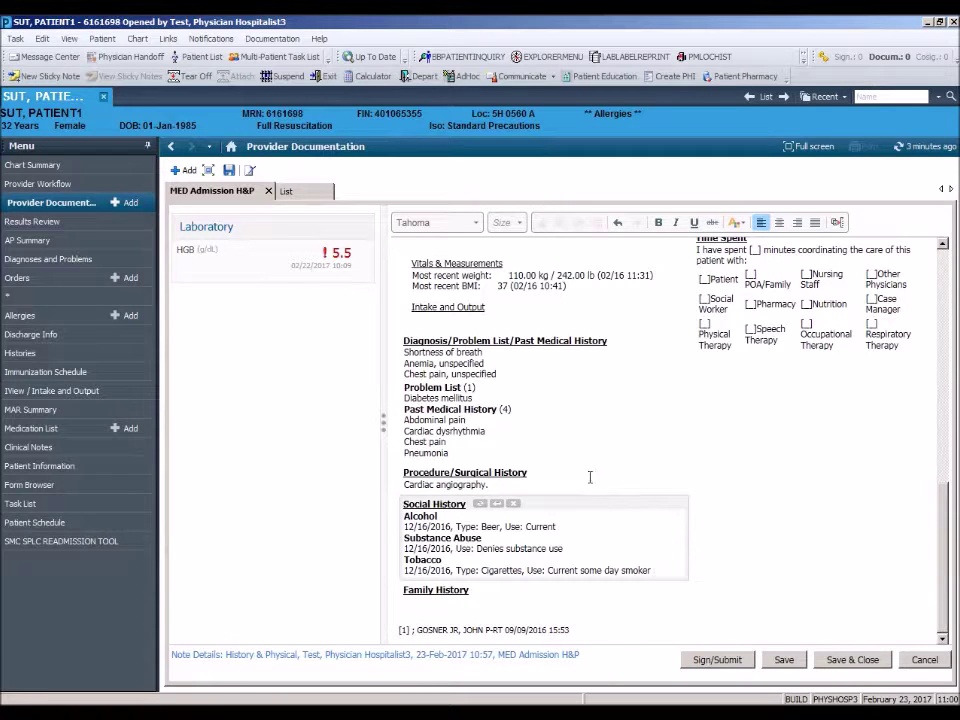
pyautogui.click(618, 230)
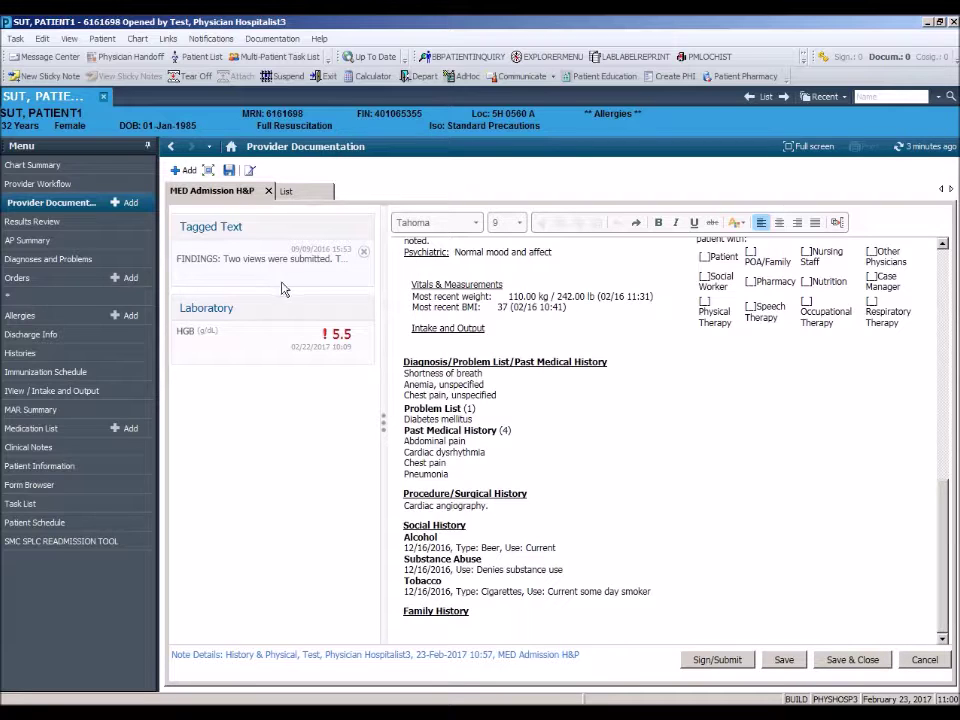
pyautogui.click(366, 336)
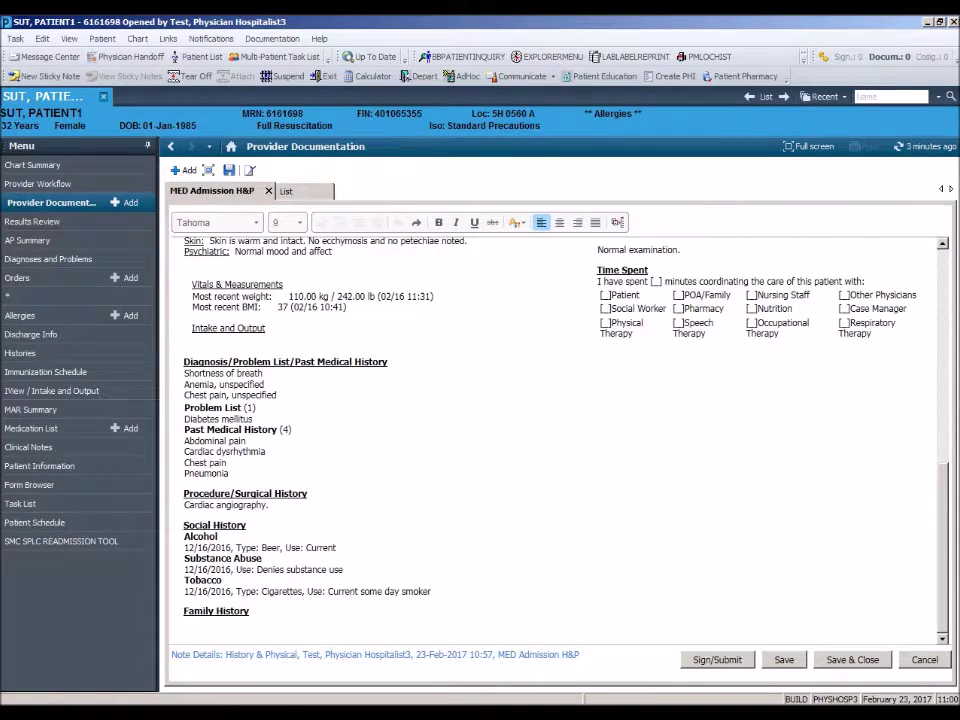
pyautogui.scroll(3, 612, 452)
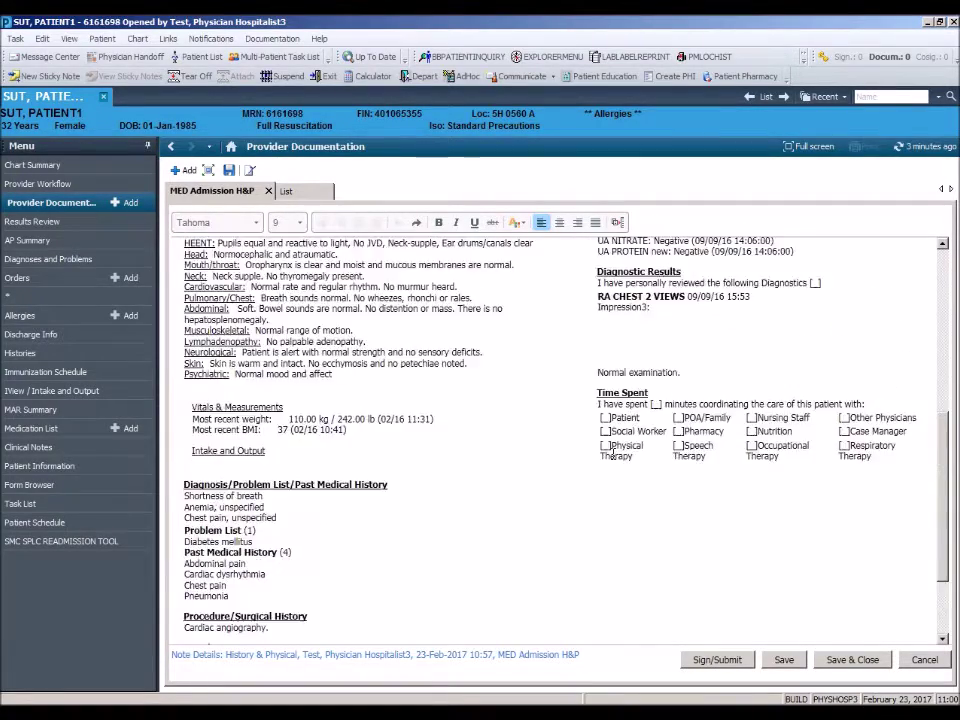
pyautogui.scroll(10, 612, 452)
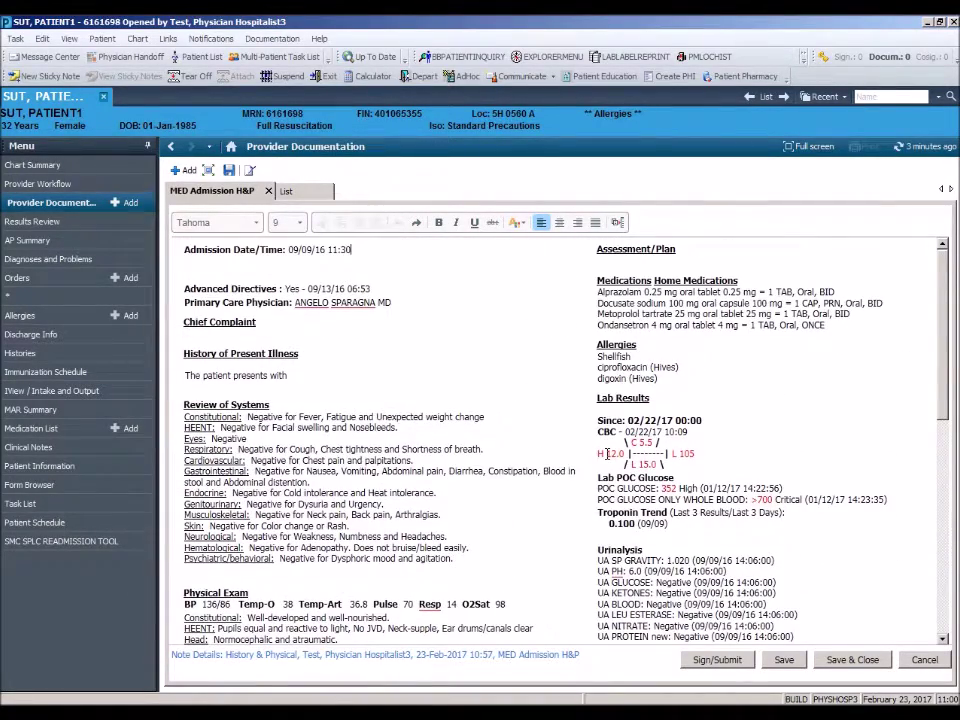
pyautogui.moveTo(607, 453)
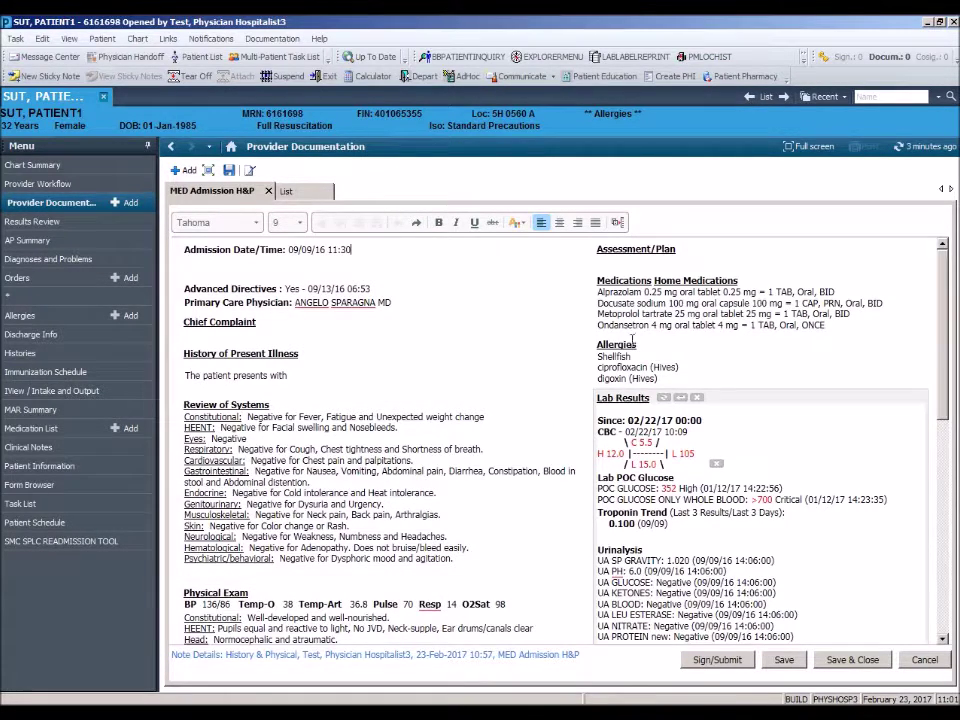
pyautogui.moveTo(630, 273)
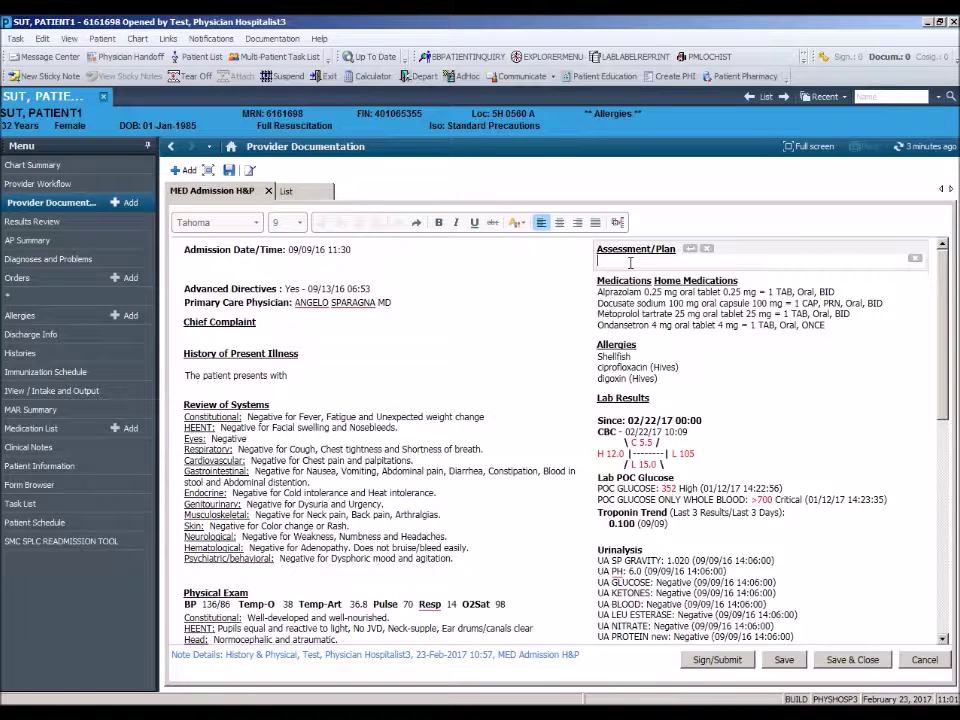
pyautogui.moveTo(441, 325)
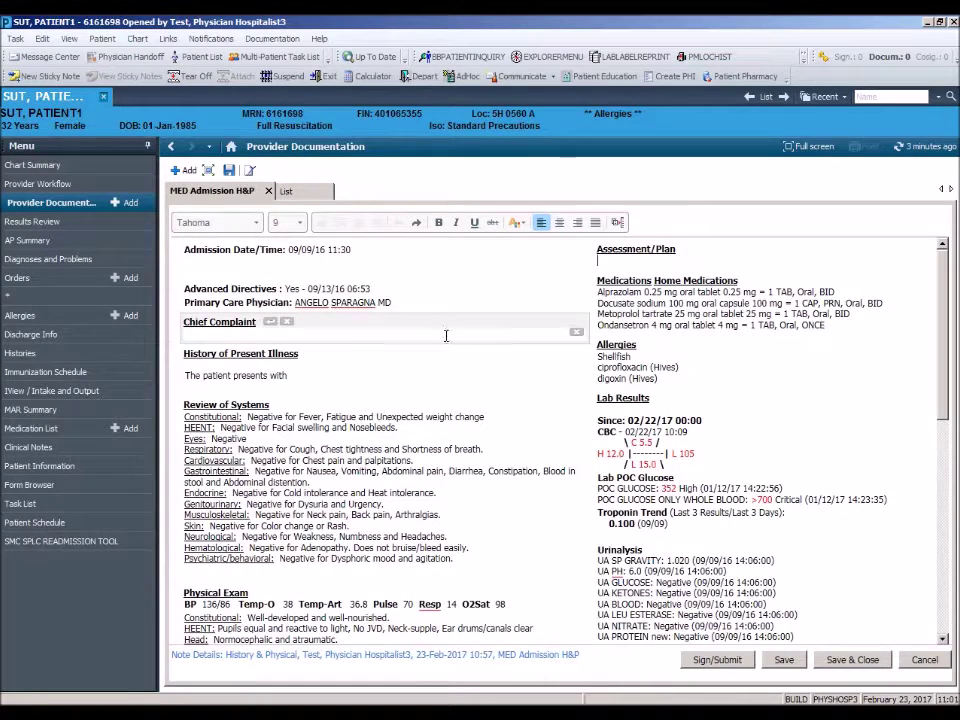
pyautogui.moveTo(443, 411)
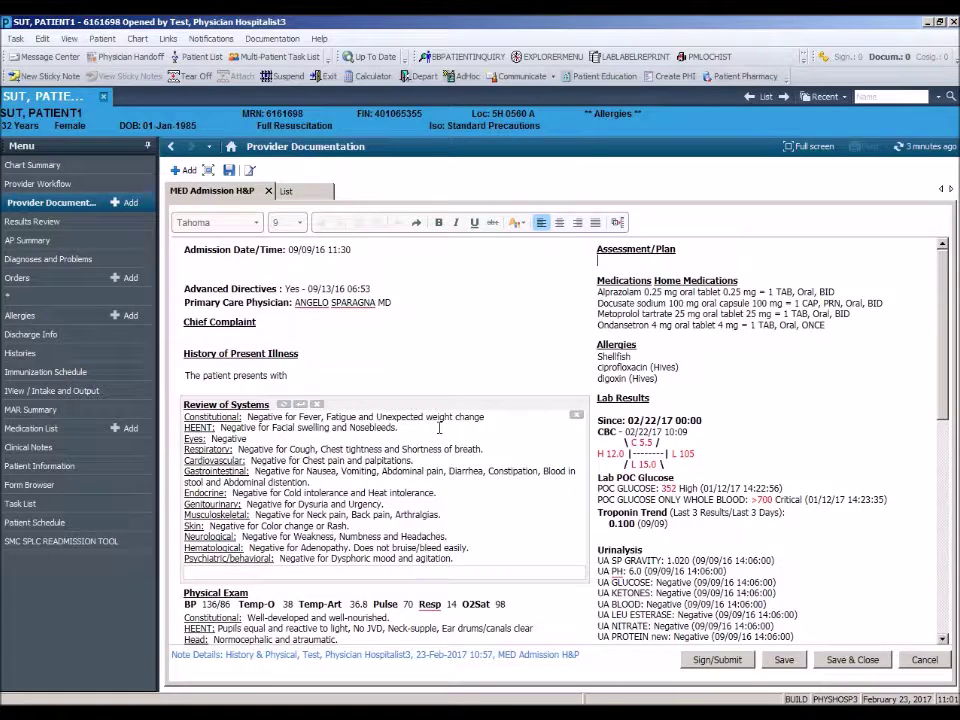
pyautogui.moveTo(624, 432)
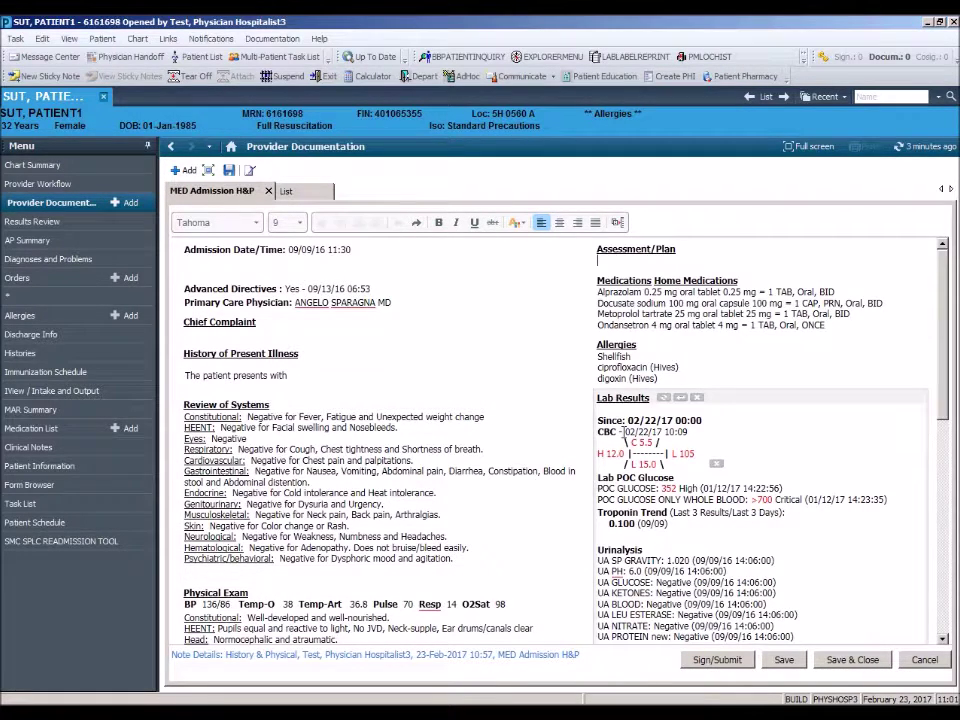
pyautogui.moveTo(505, 434)
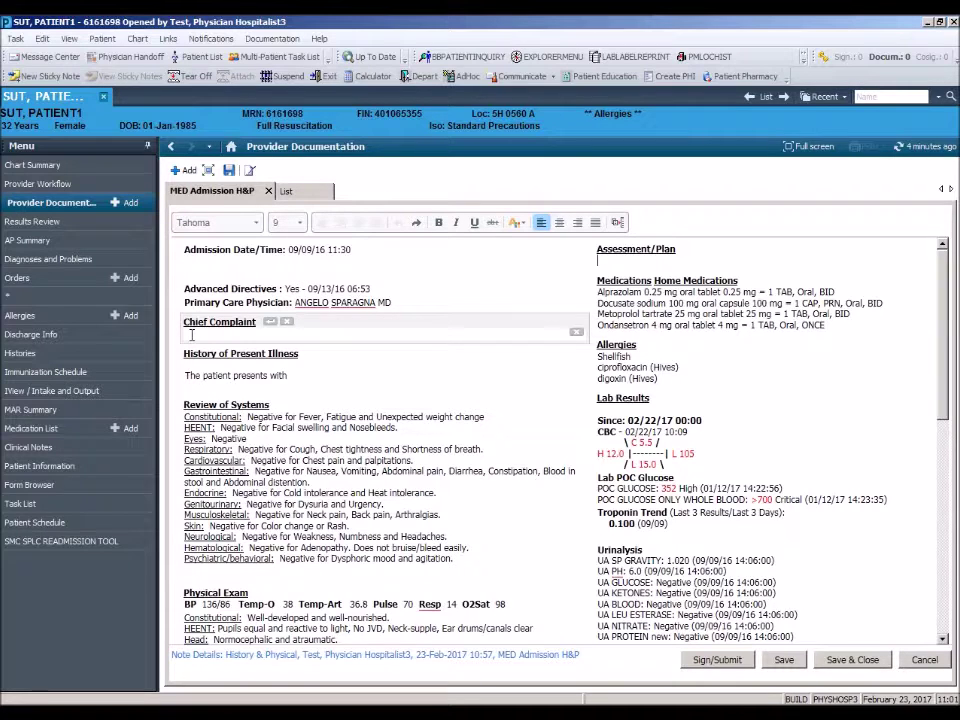
# - Enter 'The patient complains' as Chief Complaint and change the Eyes finding from Negative to Blind
pyautogui.click(191, 335)
pyautogui.write('The ')
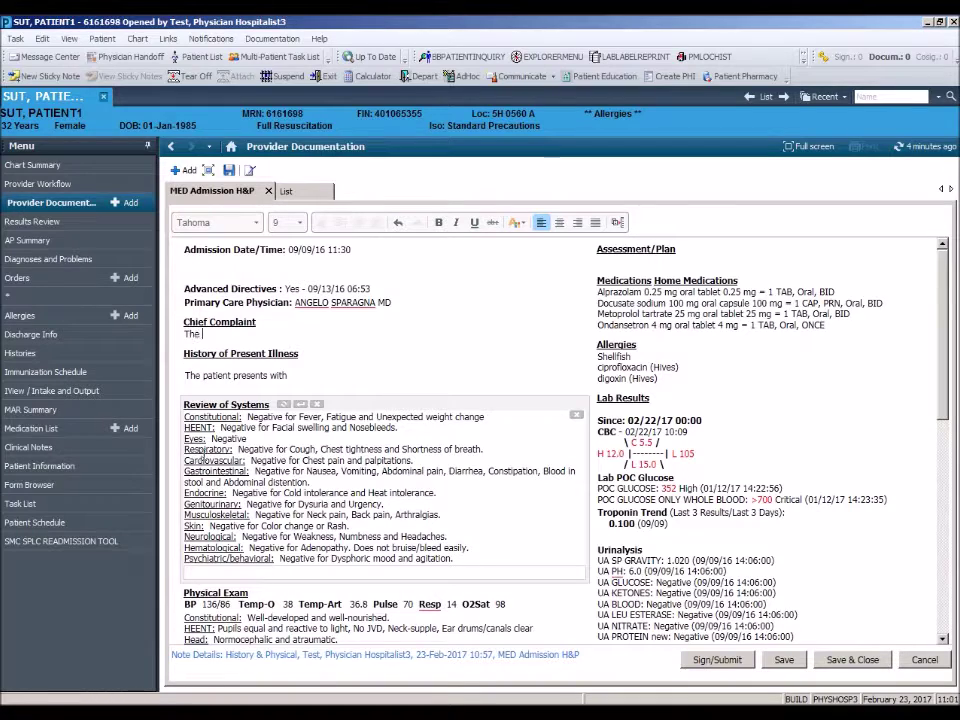
pyautogui.write('patient complains')
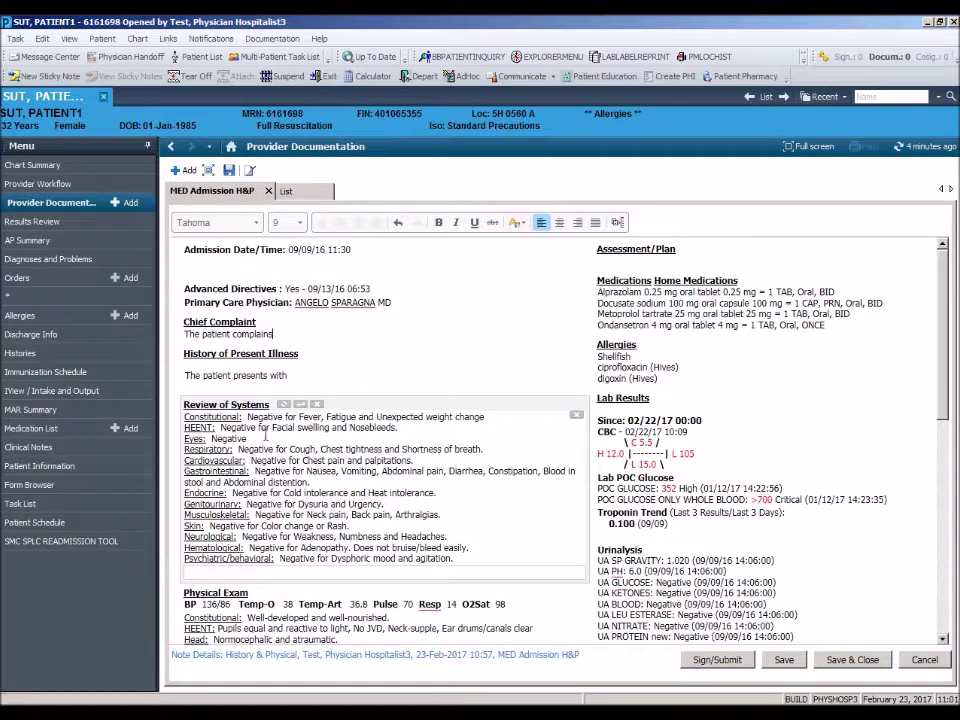
pyautogui.click(250, 439)
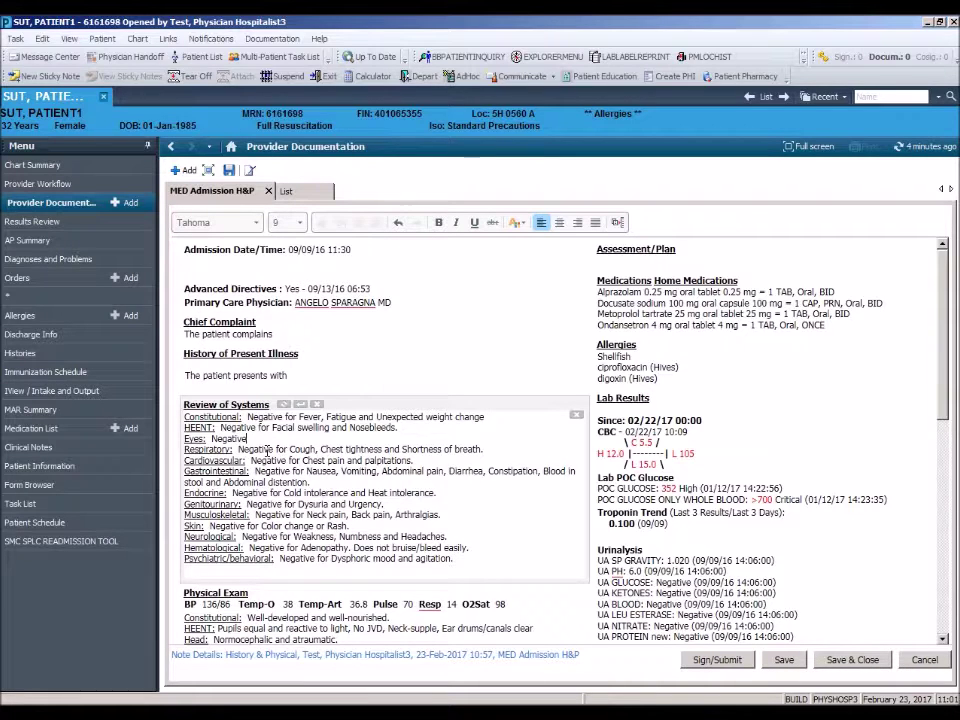
pyautogui.press('BackSpace')
pyautogui.press('BackSpace')
pyautogui.press('BackSpace')
pyautogui.press('BackSpace')
pyautogui.press('BackSpace')
pyautogui.press('BackSpace')
pyautogui.write('B')
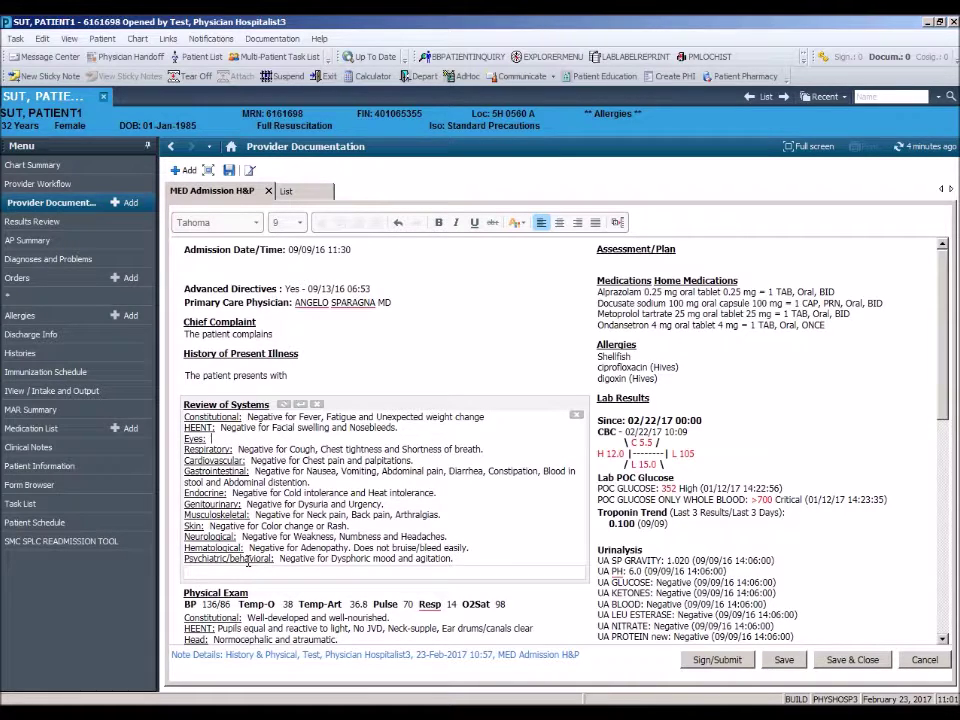
pyautogui.write('lind')
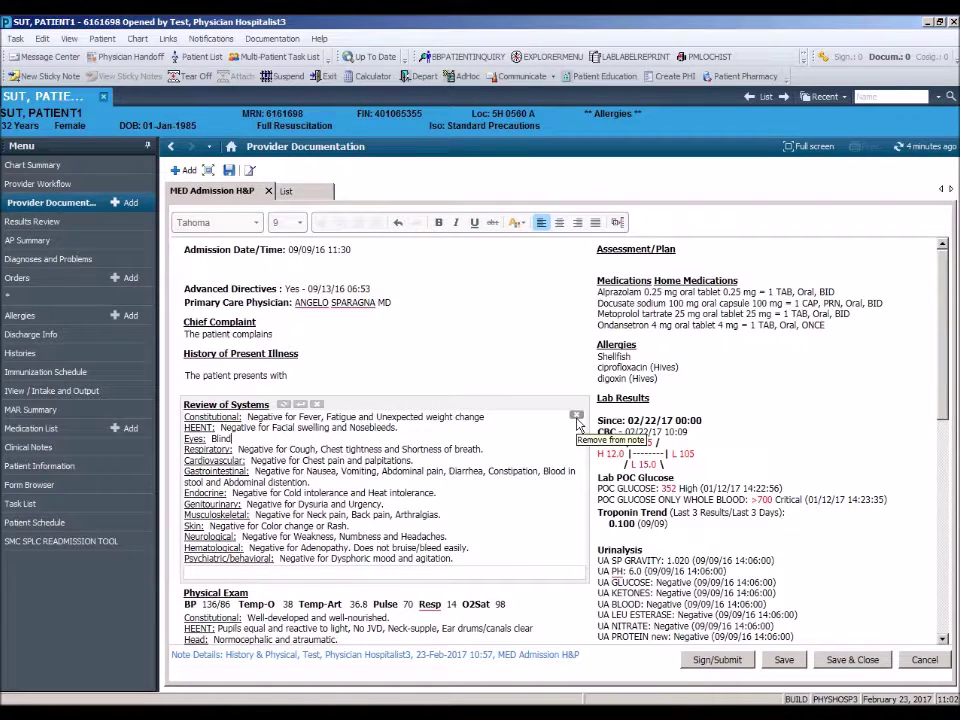
pyautogui.click(576, 416)
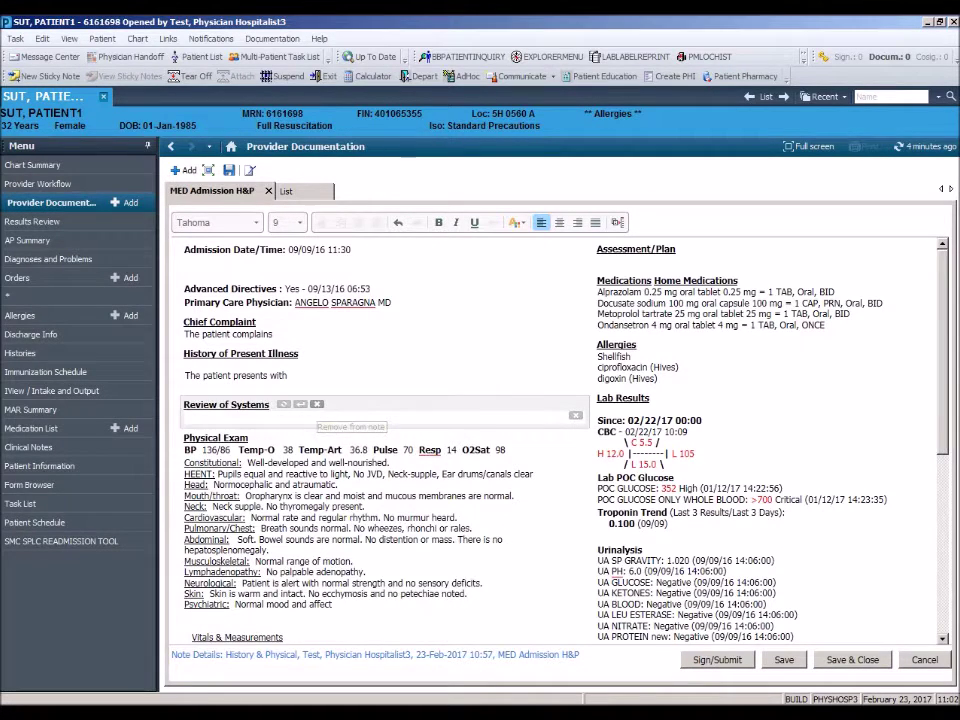
pyautogui.click(317, 405)
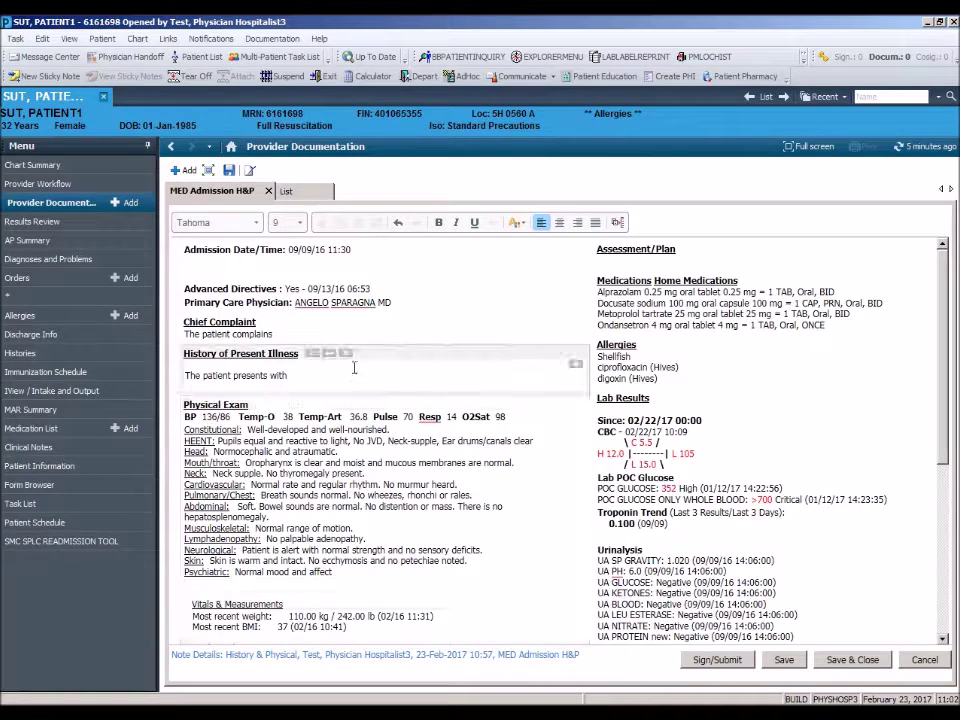
pyautogui.click(399, 224)
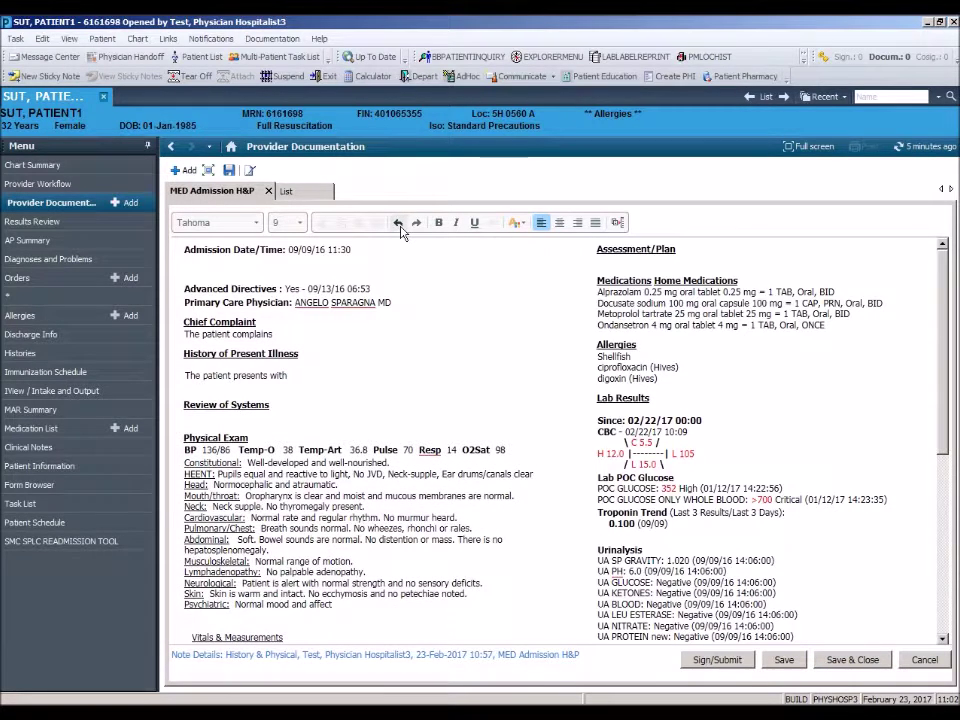
pyautogui.click(399, 224)
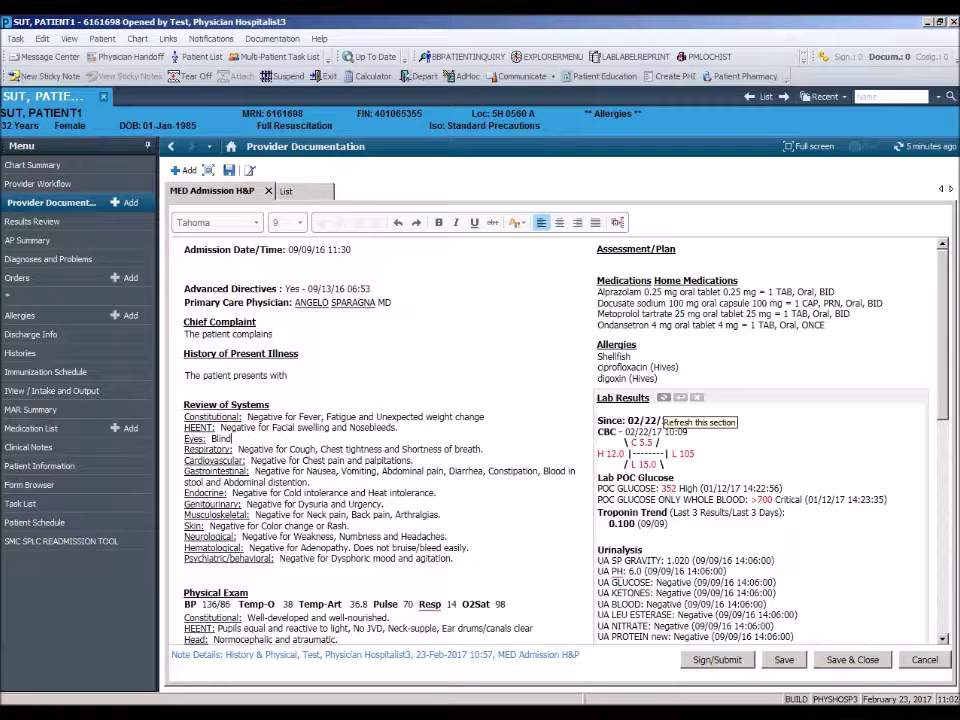
# - Refresh Lab Results and add a Review of Systems line reading 'This patient'
pyautogui.click(663, 398)
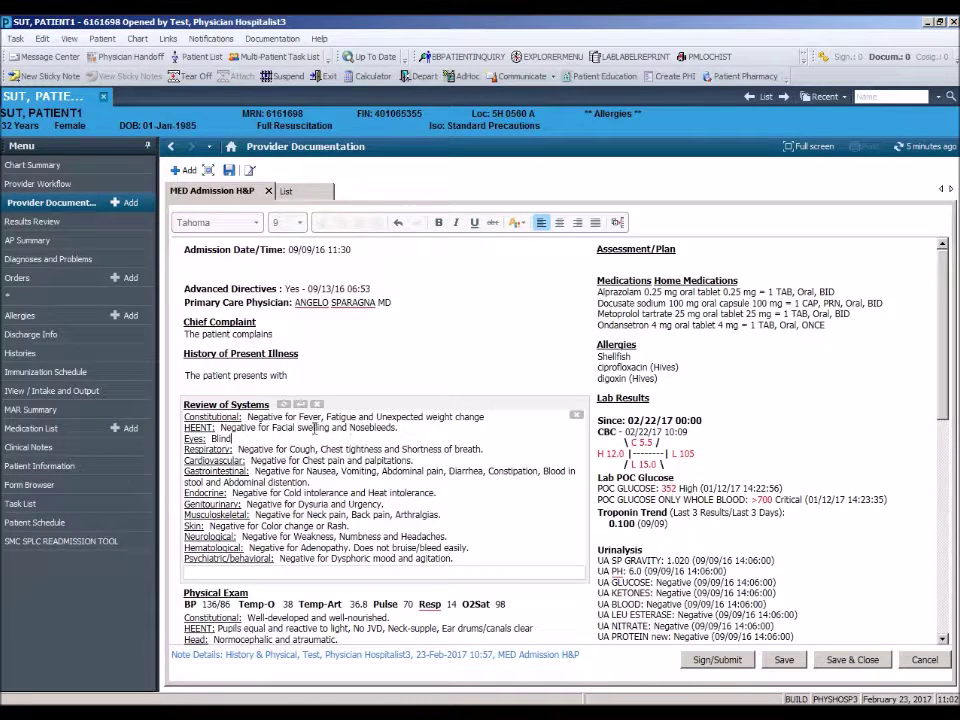
pyautogui.hotkey('ctrl', 'End')
pyautogui.press('Return')
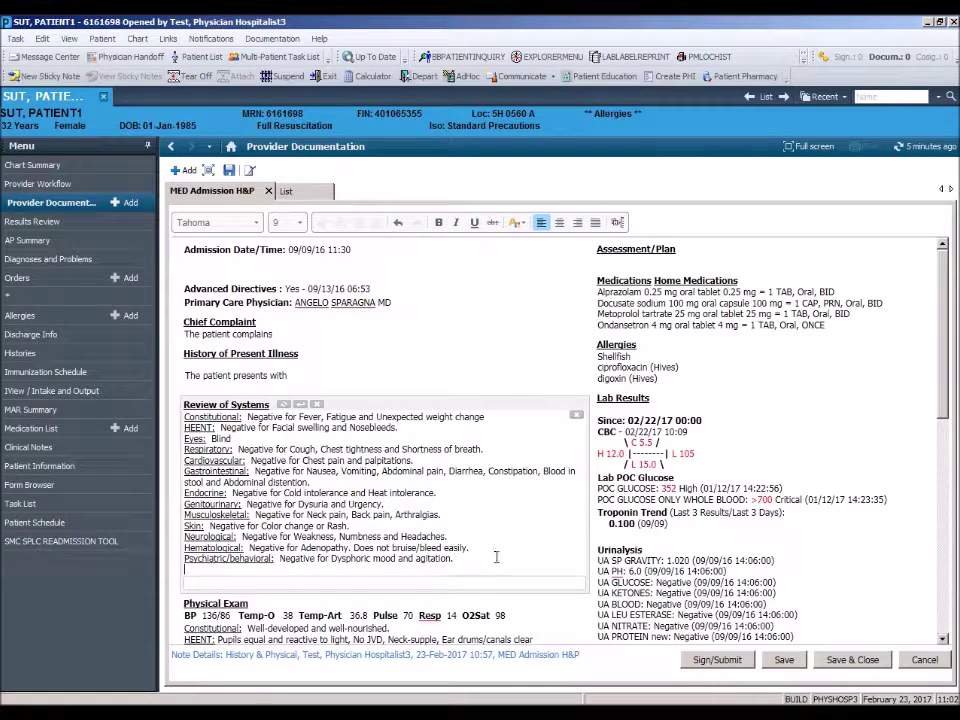
pyautogui.write('This patient')
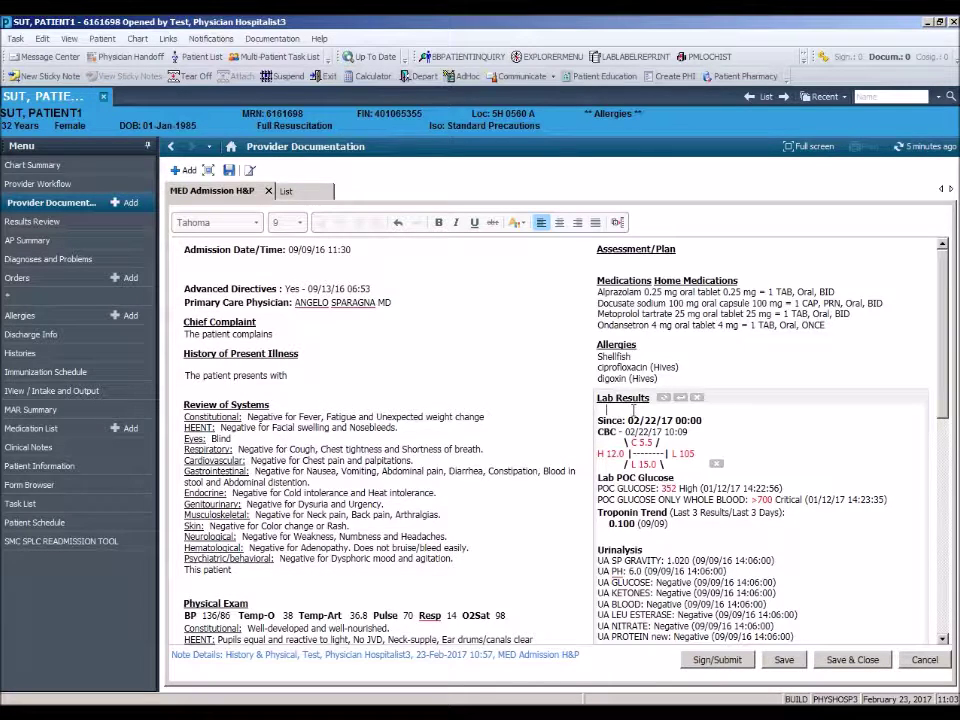
pyautogui.click(677, 538)
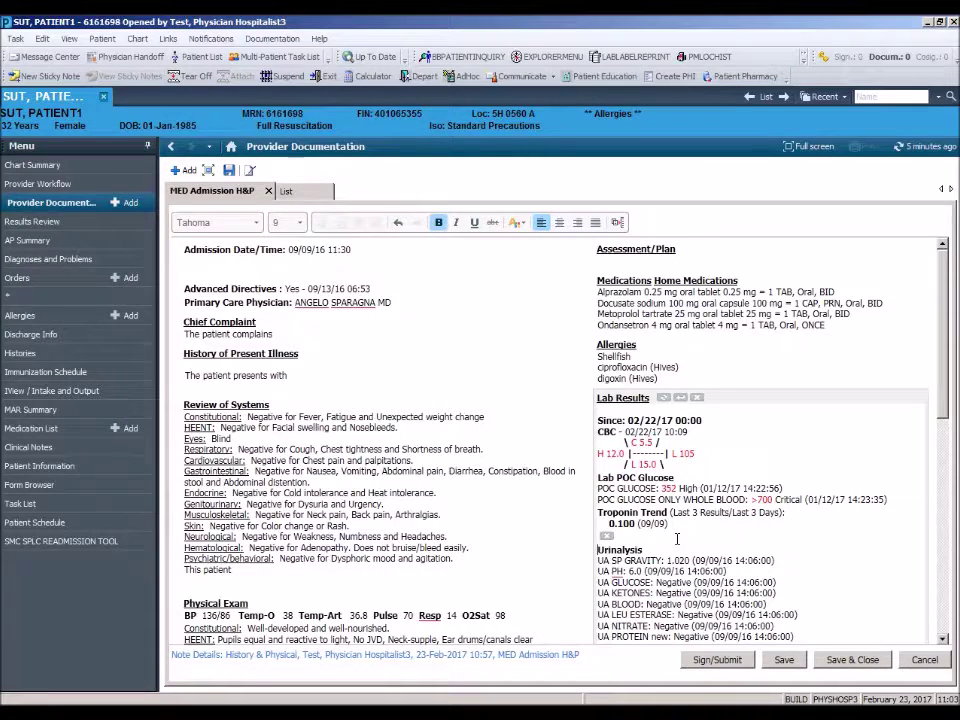
# - Enter 20 minutes in Time Spent and mark Patient and Nursing Staff with x
pyautogui.scroll(-1, 677, 538)
pyautogui.scroll(-3, 678, 540)
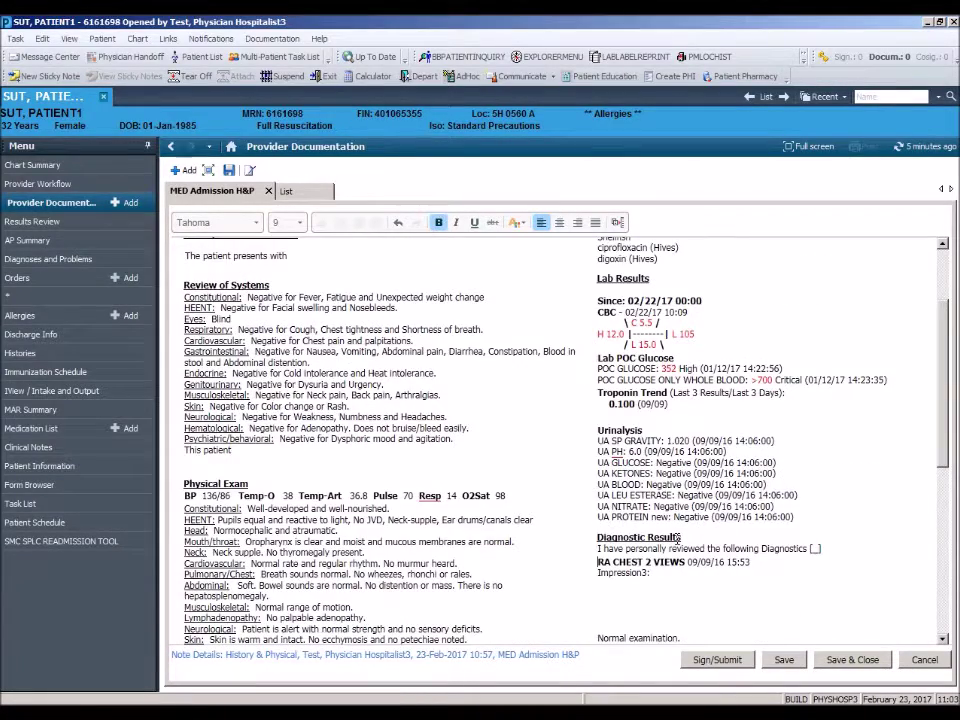
pyautogui.scroll(-3, 678, 540)
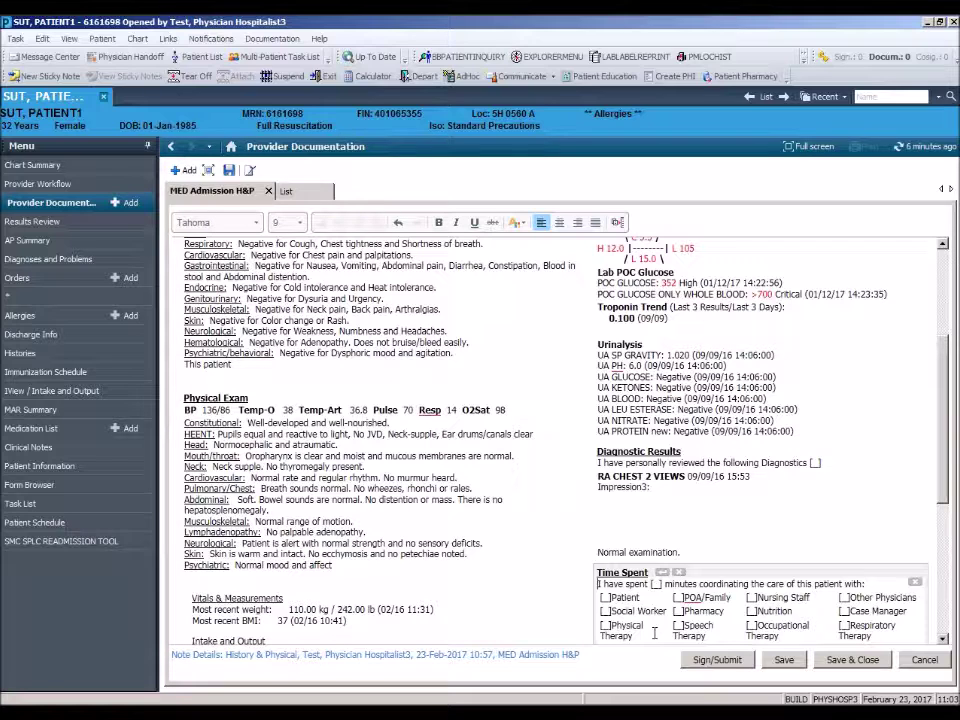
pyautogui.write('20')
pyautogui.press('Tab')
pyautogui.write('x')
pyautogui.press('Tab')
pyautogui.press('Tab')
pyautogui.write('x')
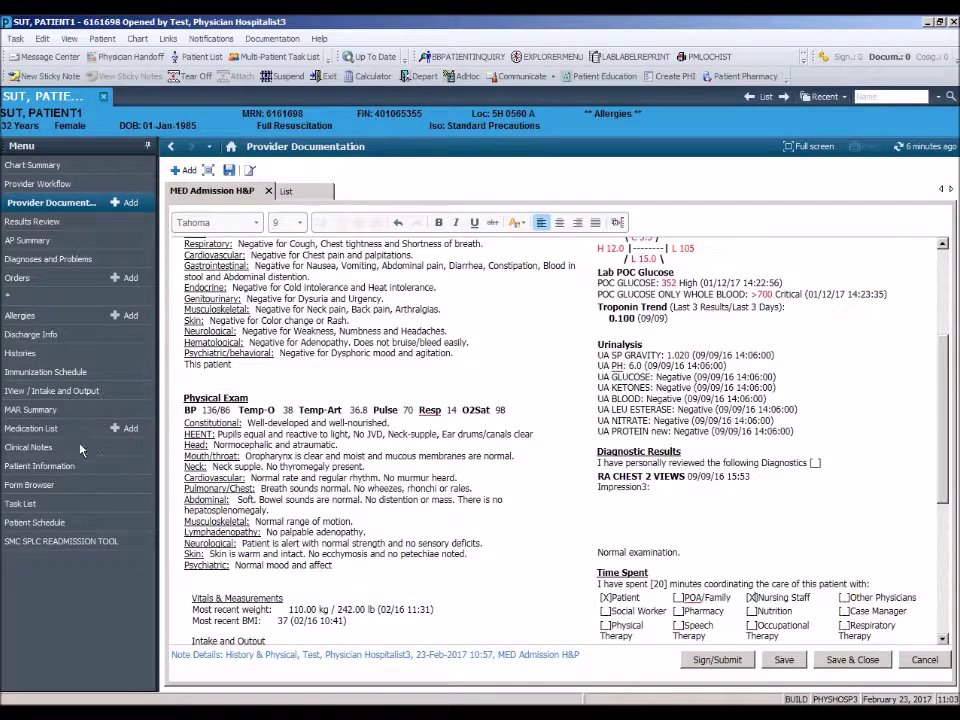
pyautogui.click(40, 447)
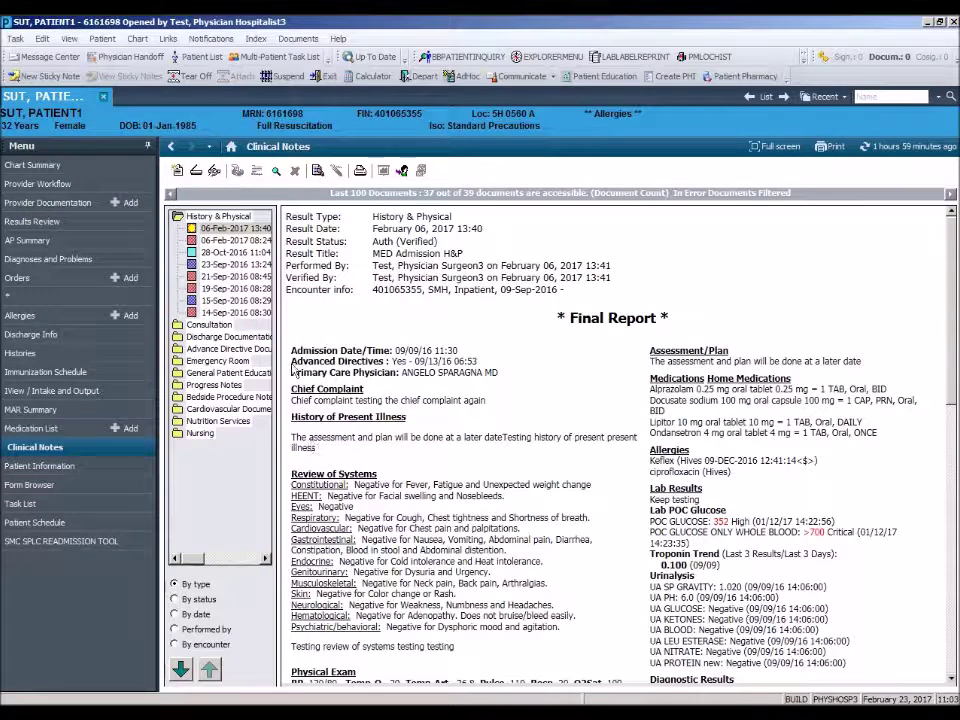
pyautogui.click(172, 146)
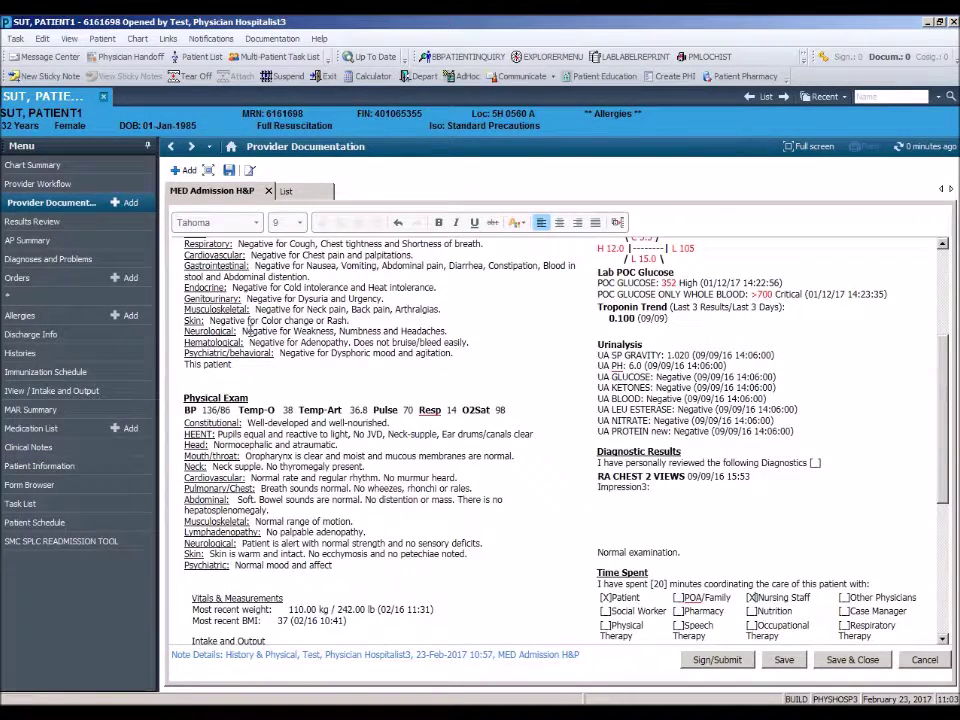
pyautogui.click(270, 378)
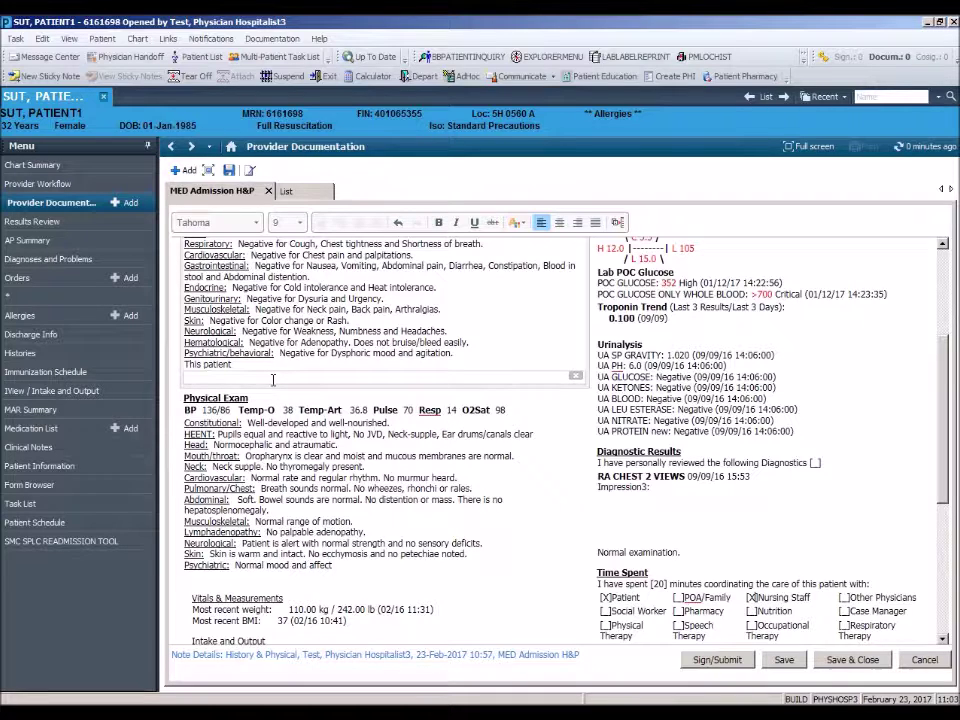